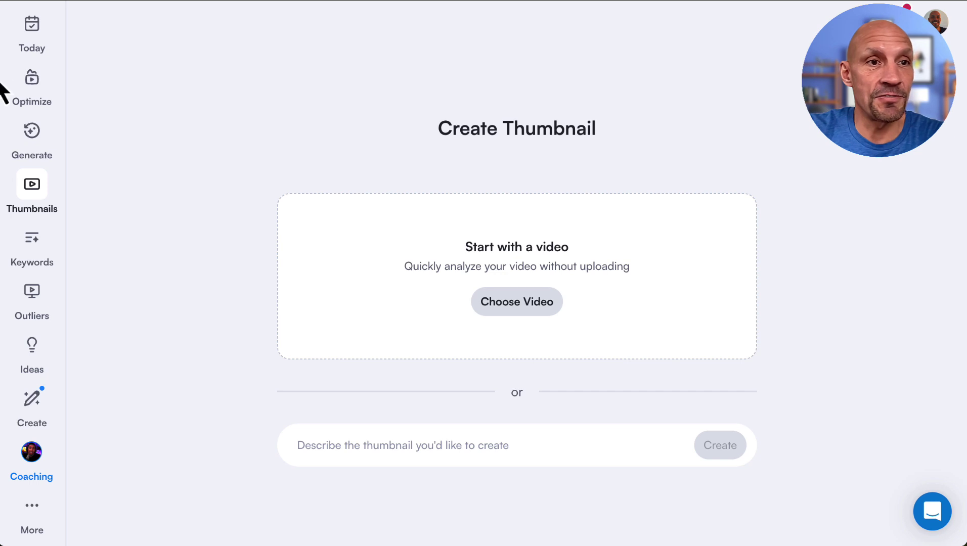
# - Dismiss the customization tip and the suggested changes, and view the Game Changer and Artificial Creativity thumbnails at full size
pyautogui.moveTo(2, 86); pyautogui.dragTo(484, 273)
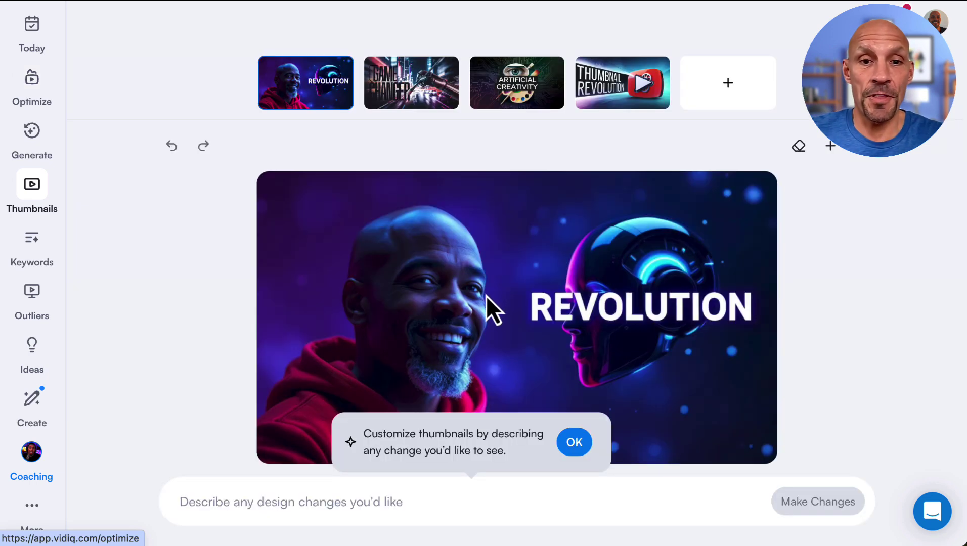
pyautogui.click(574, 445)
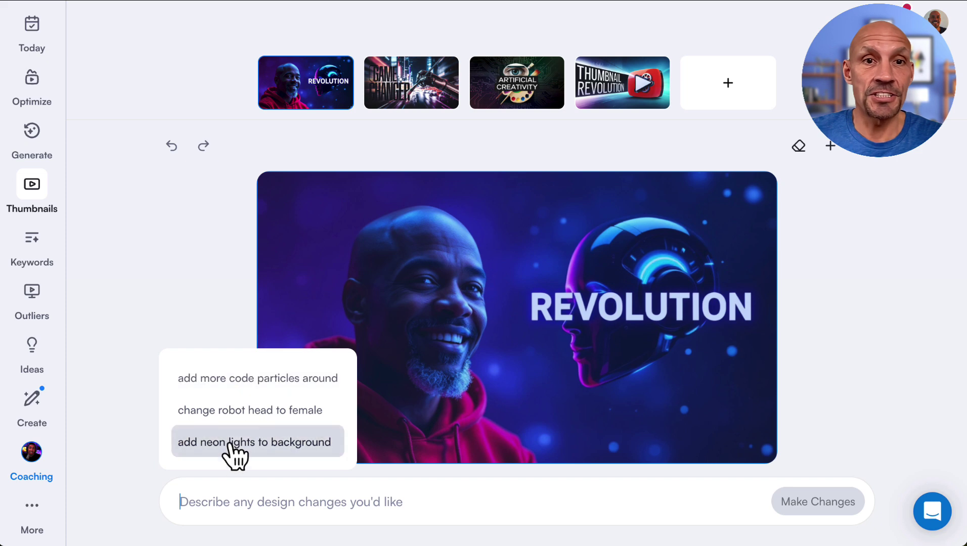
pyautogui.click(207, 288)
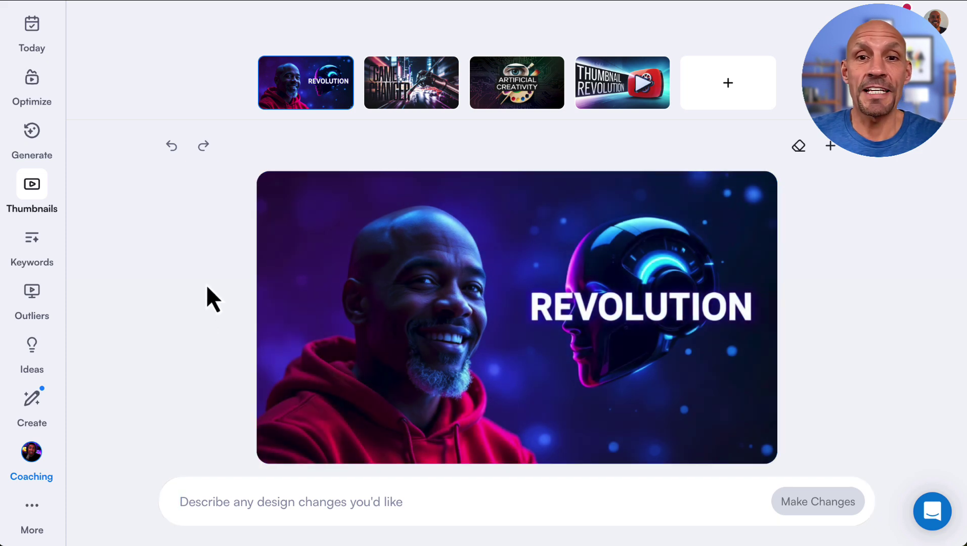
pyautogui.click(424, 93)
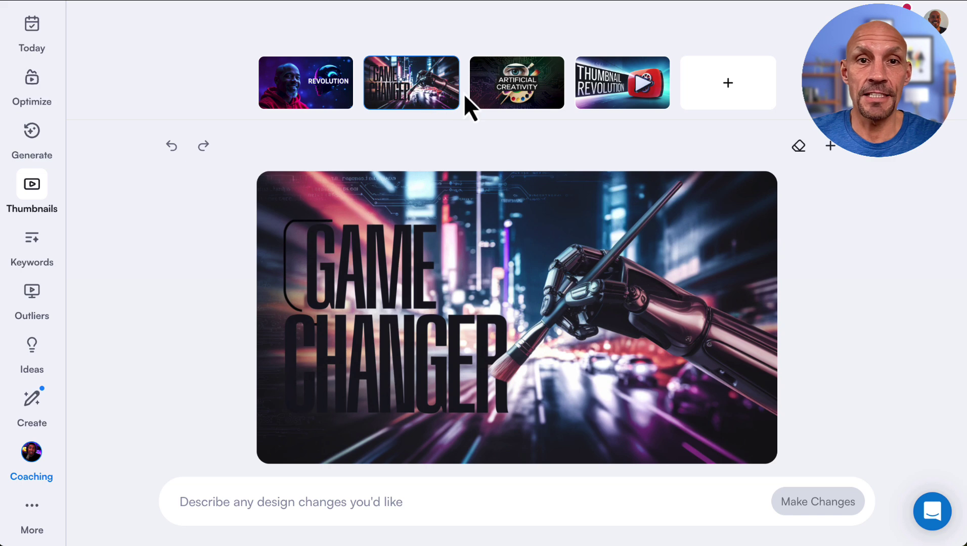
pyautogui.click(519, 101)
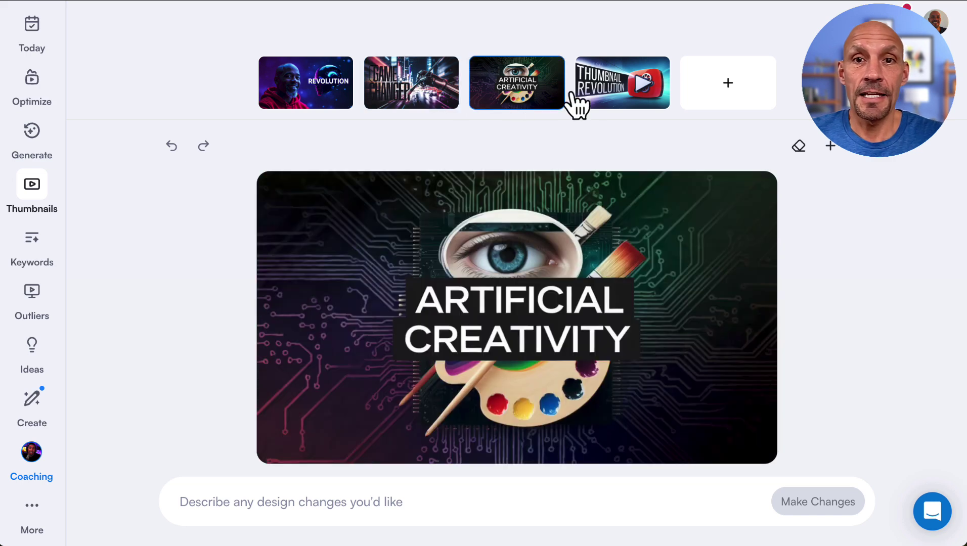
# - Erase the "THUMBNAIL REVOLUTION" lettering from the thumbnail with the red play button by brushing over the text
pyautogui.click(617, 109)
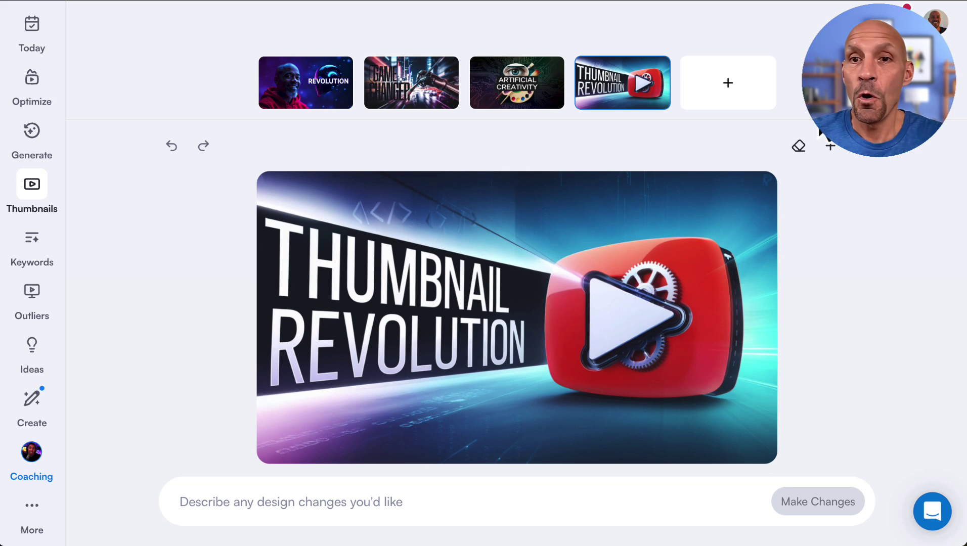
pyautogui.click(798, 146)
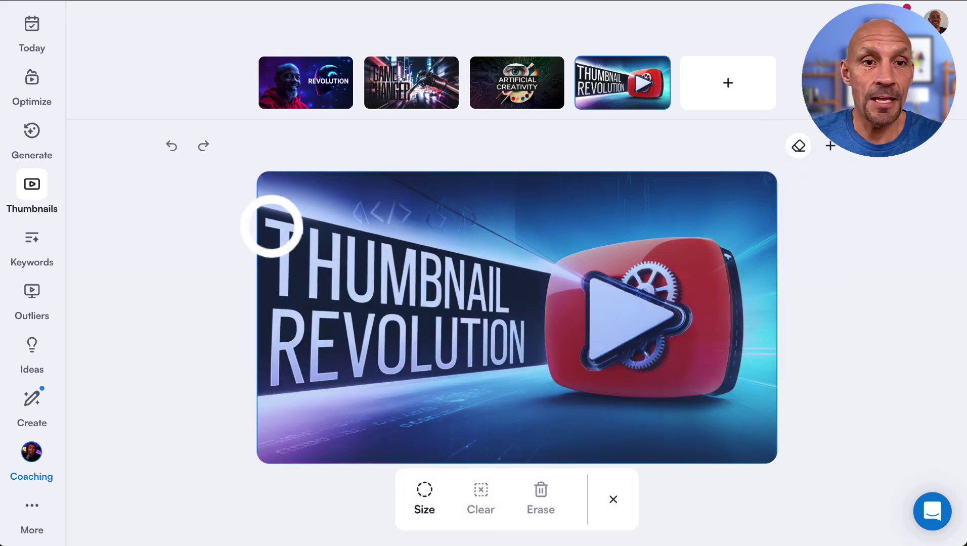
pyautogui.moveTo(271, 226)
pyautogui.mouseDown()
pyautogui.moveTo(259, 222)
pyautogui.moveTo(304, 223)
pyautogui.moveTo(371, 250)
pyautogui.moveTo(317, 237)
pyautogui.moveTo(429, 249)
pyautogui.moveTo(529, 281)
pyautogui.moveTo(524, 352)
pyautogui.moveTo(415, 378)
pyautogui.moveTo(265, 386)
pyautogui.moveTo(266, 243)
pyautogui.moveTo(410, 263)
pyautogui.moveTo(287, 308)
pyautogui.moveTo(287, 273)
pyautogui.moveTo(285, 367)
pyautogui.moveTo(503, 340)
pyautogui.moveTo(352, 349)
pyautogui.moveTo(352, 323)
pyautogui.moveTo(503, 307)
pyautogui.moveTo(298, 308)
pyautogui.moveTo(427, 281)
pyautogui.moveTo(509, 293)
pyautogui.mouseUp()
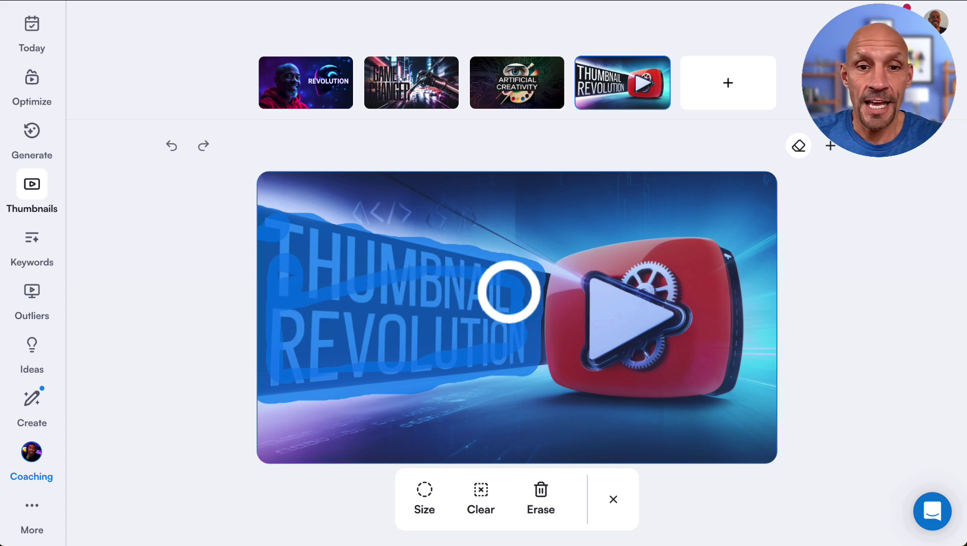
pyautogui.click(540, 503)
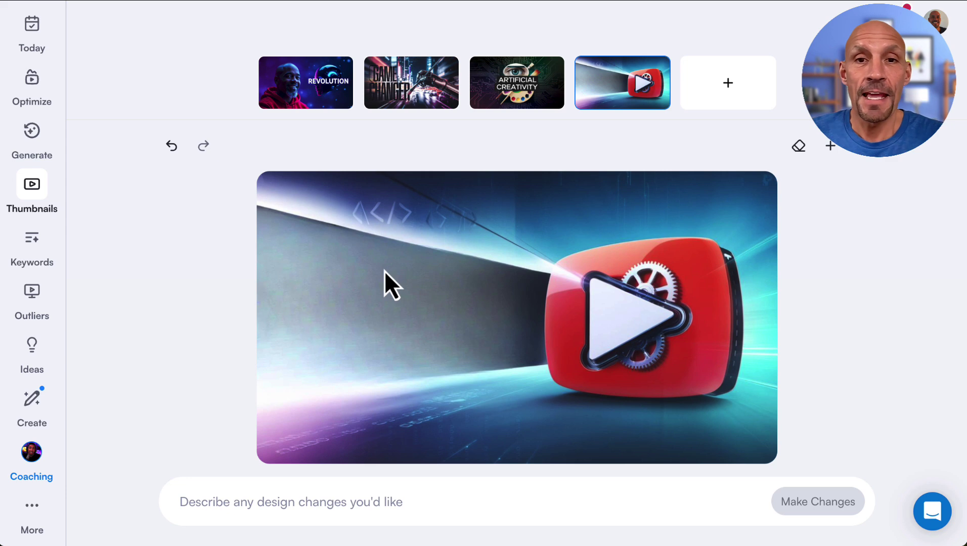
# - Generate an additional thumbnail and request the design change "remove people and remove text" for it
pyautogui.click(729, 83)
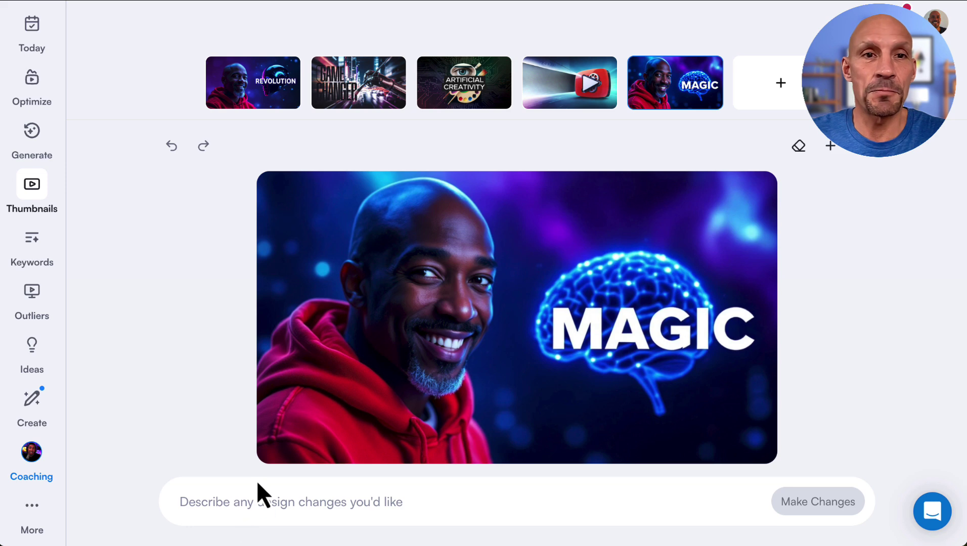
pyautogui.click(223, 503)
pyautogui.write('re')
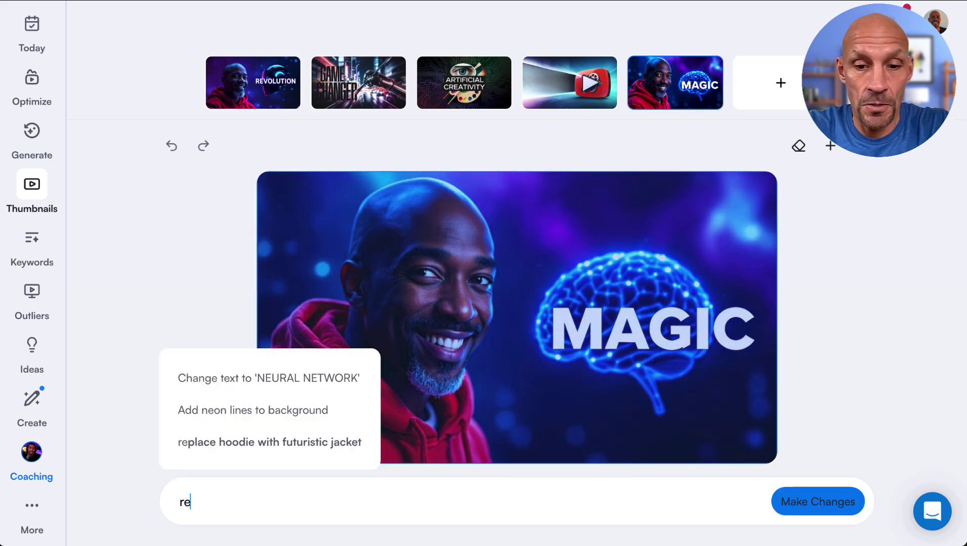
pyautogui.write('m')
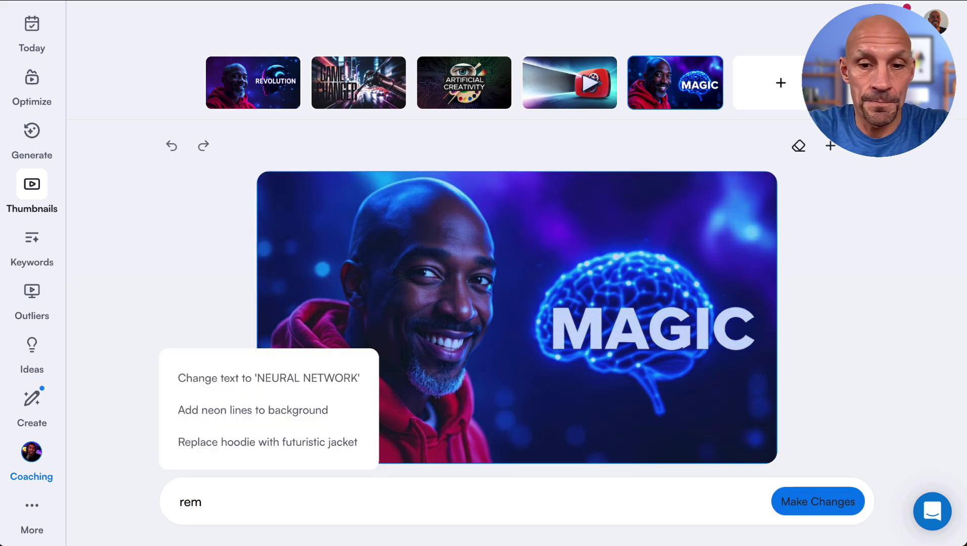
pyautogui.write('ove peop')
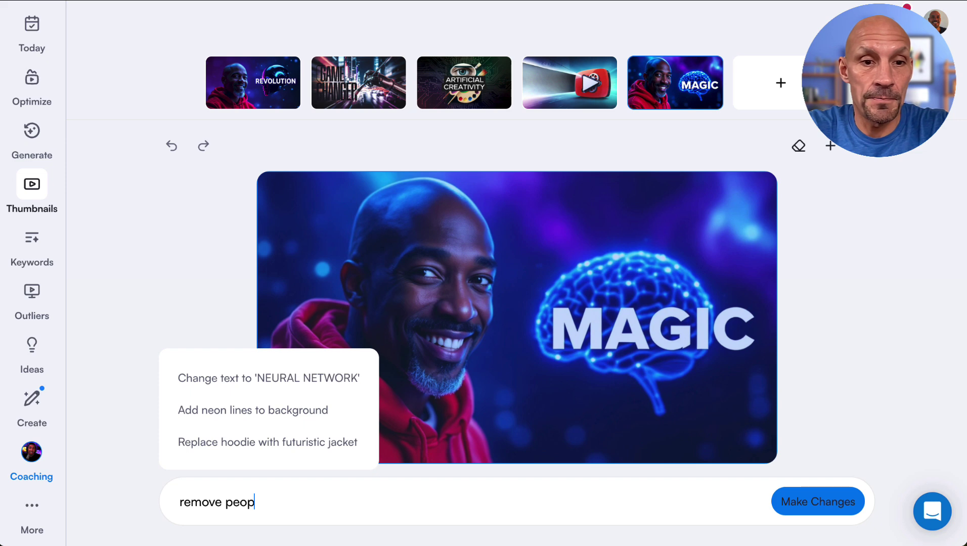
pyautogui.write('le and re')
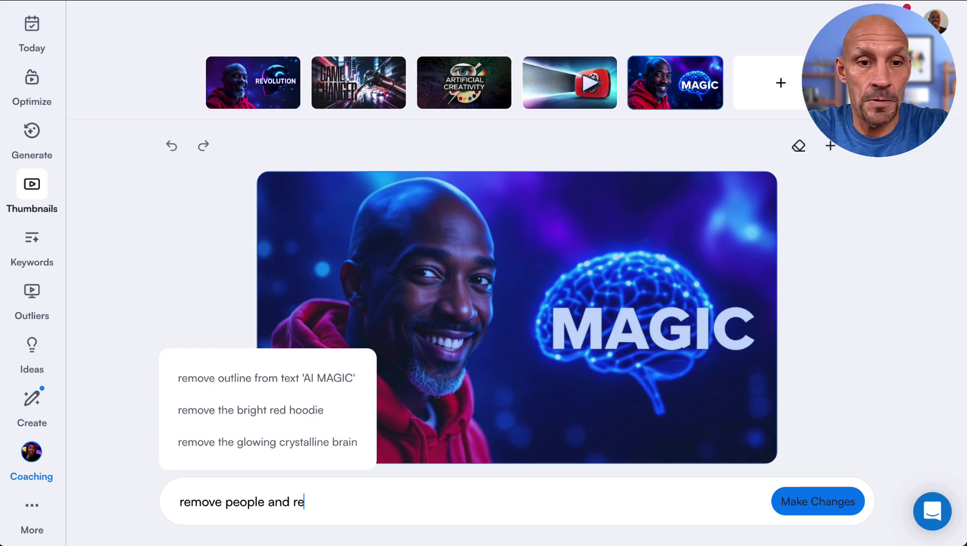
pyautogui.write('move text')
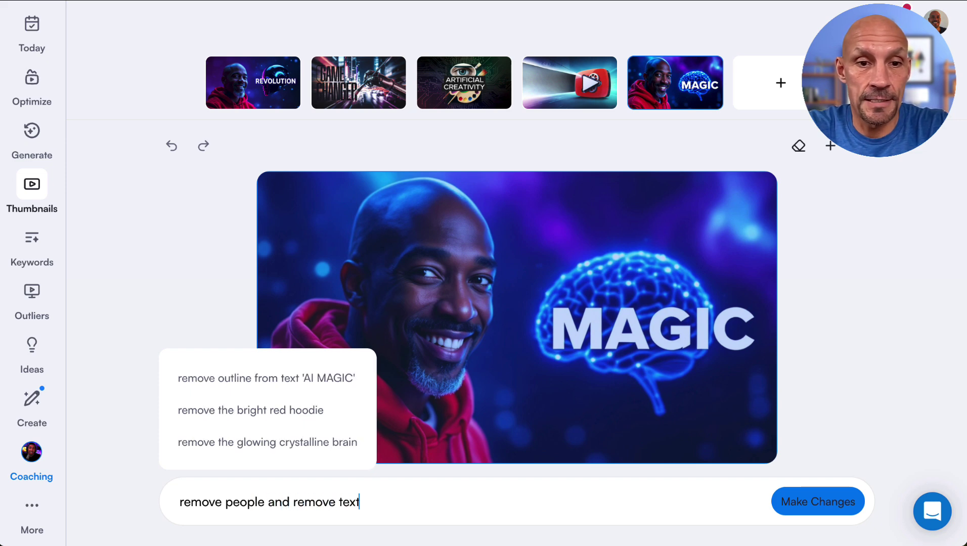
pyautogui.click(789, 511)
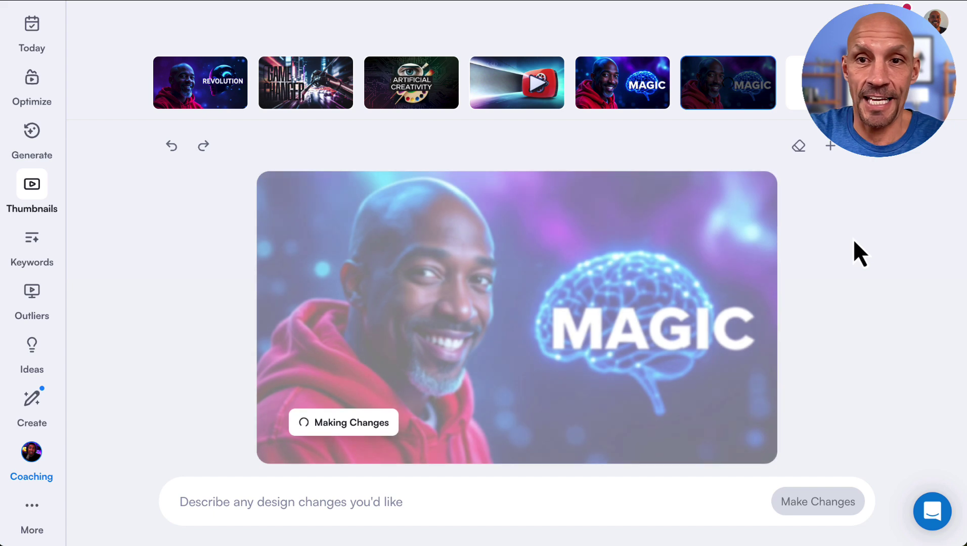
pyautogui.click(171, 147)
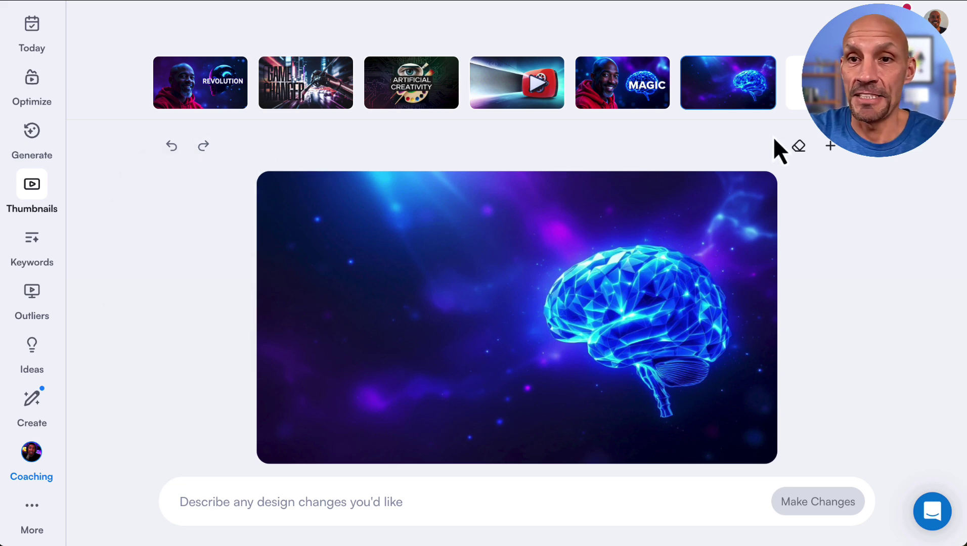
# - Add a text layer reading "Thumbnail Generator" to the brain thumbnail and place it above the brain
pyautogui.click(830, 146)
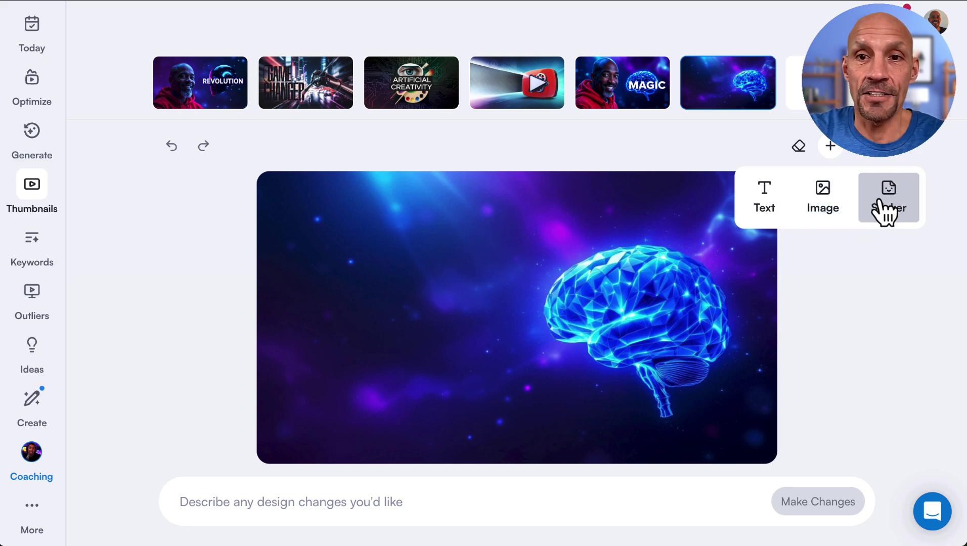
pyautogui.click(768, 203)
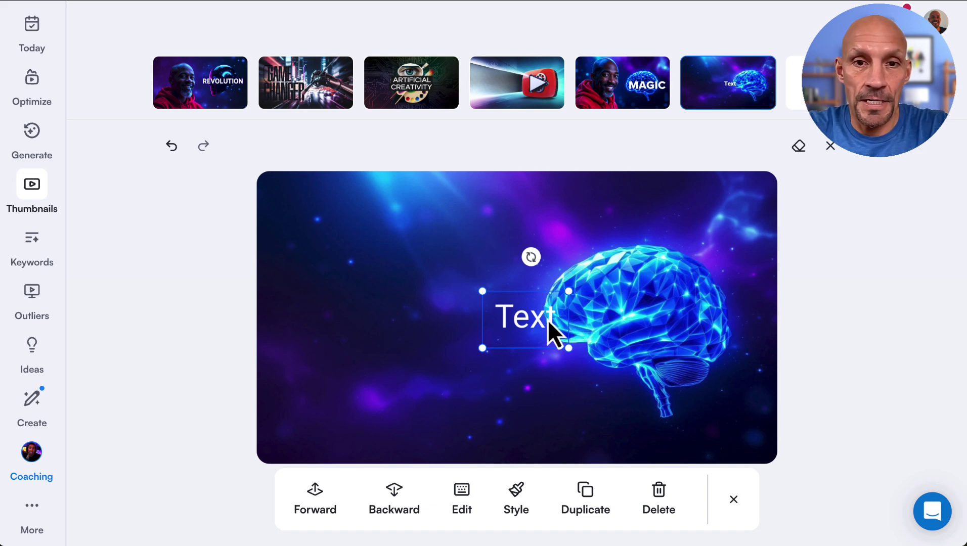
pyautogui.doubleClick(549, 321)
pyautogui.write('Thumbnail')
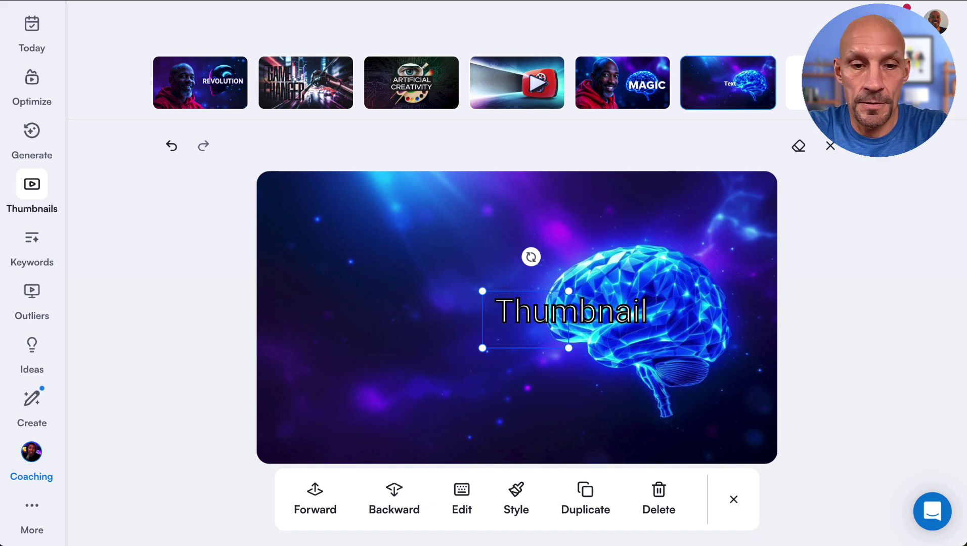
pyautogui.write(' Generator')
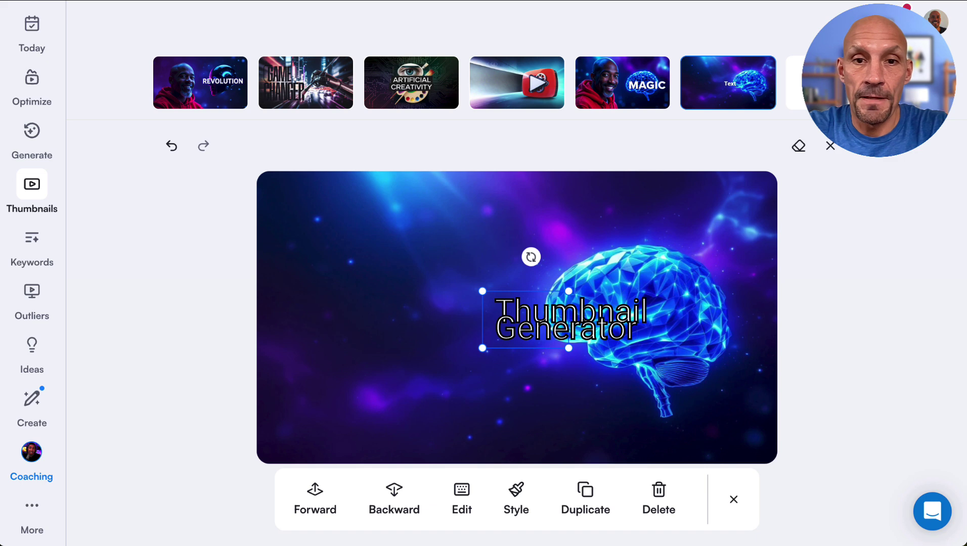
pyautogui.click(525, 369)
pyautogui.moveTo(567, 328); pyautogui.dragTo(433, 236)
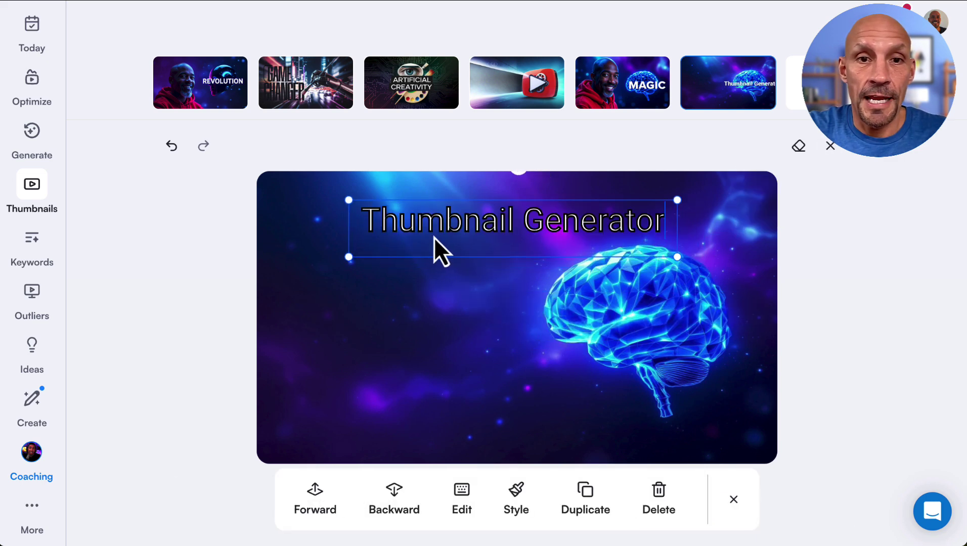
# - Apply the yellow, black-outlined EPIC text style to the "Thumbnail Generator" title
pyautogui.click(517, 501)
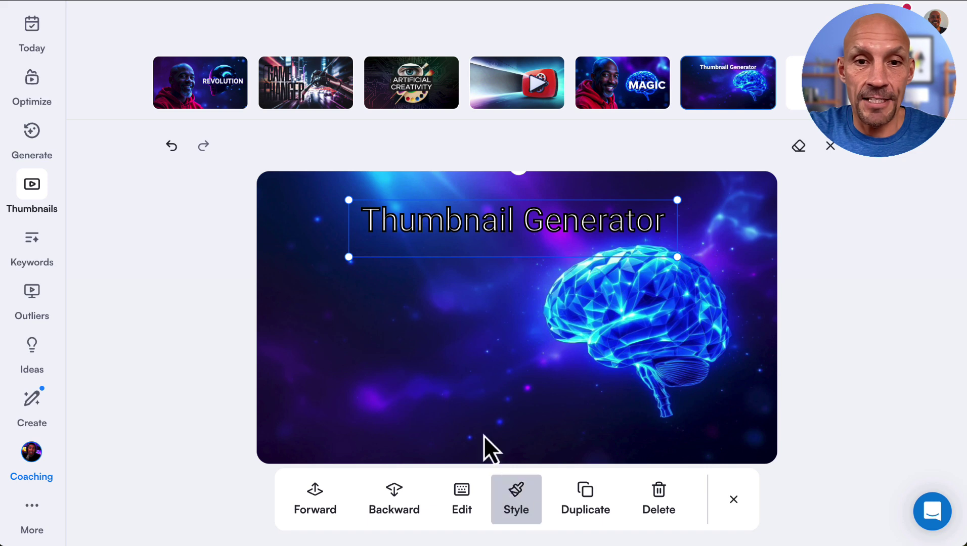
pyautogui.scroll(-1, 419, 375)
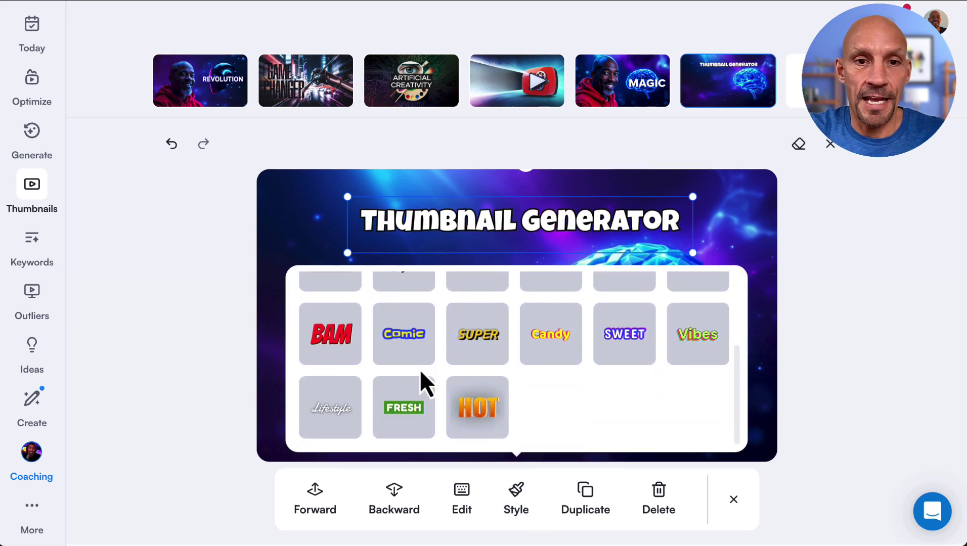
pyautogui.scroll(2, 425, 383)
pyautogui.scroll(-1, 425, 383)
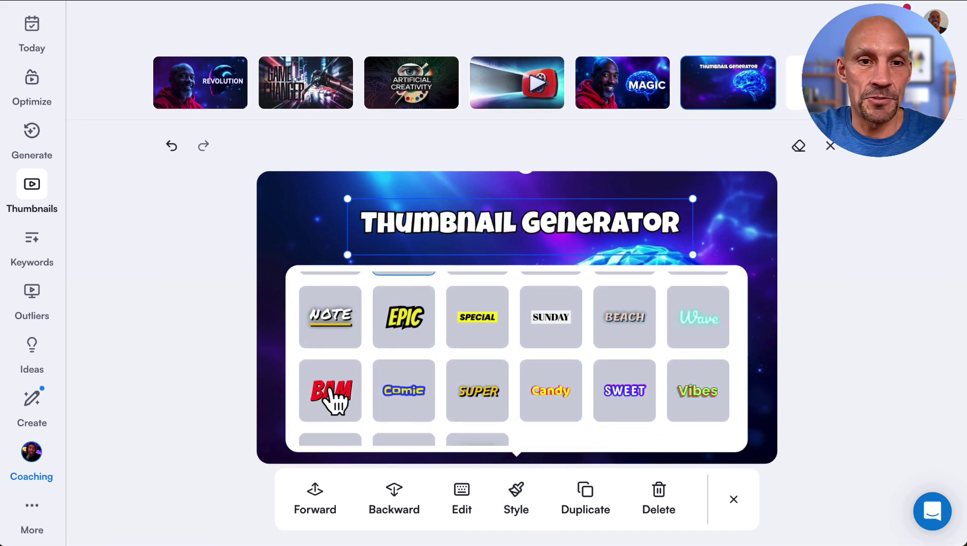
pyautogui.click(330, 393)
pyautogui.click(405, 324)
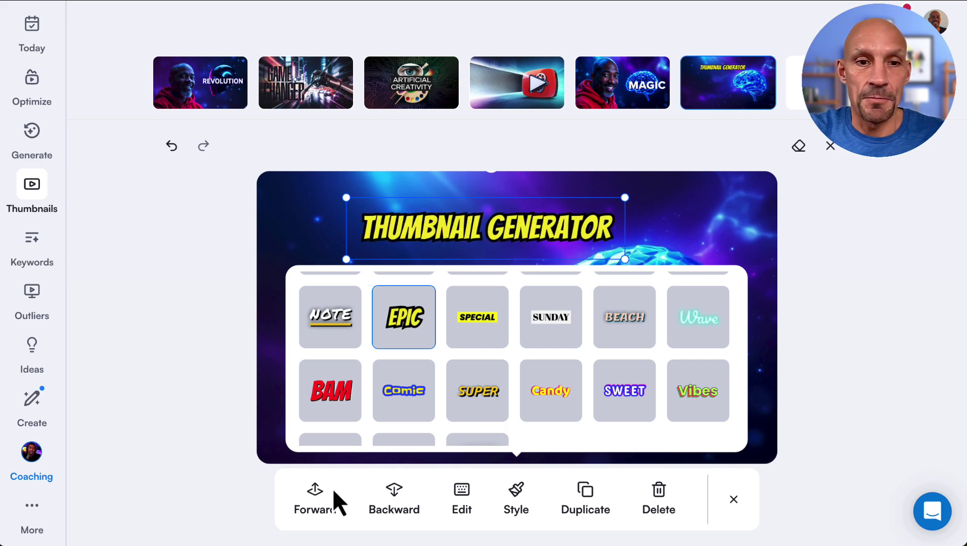
pyautogui.click(648, 210)
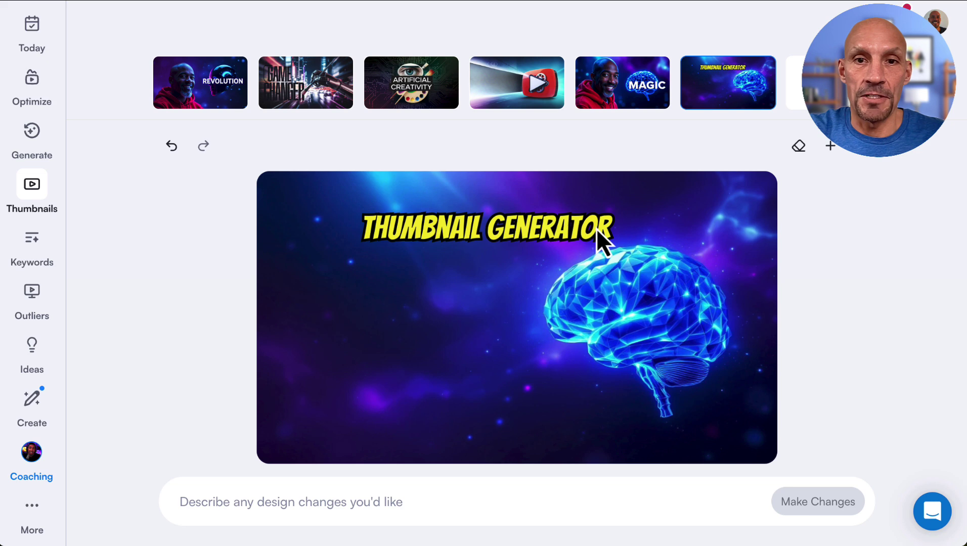
# - Enlarge the "Thumbnail Generator" title to about two thirds of the image width and centre it near the image's upper edge
pyautogui.click(596, 230)
pyautogui.moveTo(624, 257); pyautogui.dragTo(731, 265)
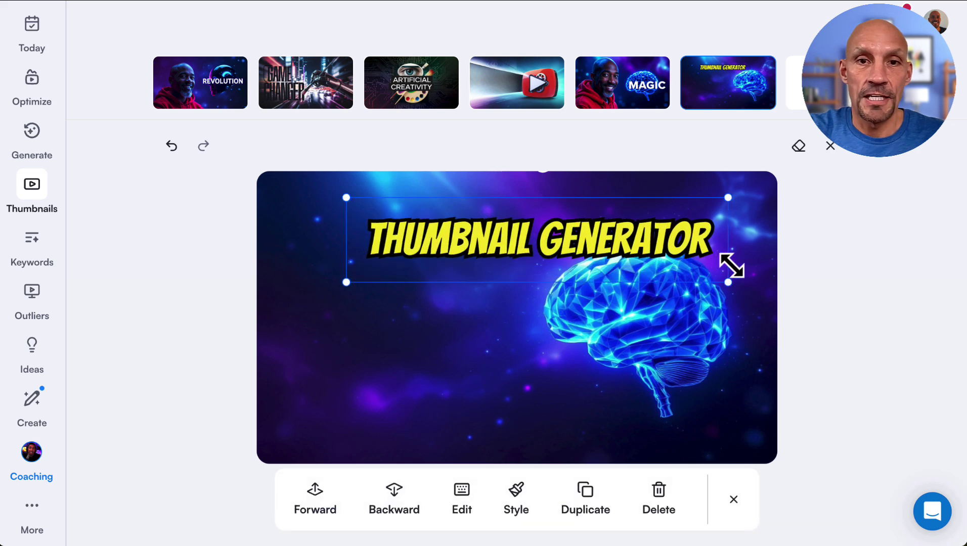
pyautogui.moveTo(617, 216)
pyautogui.mouseDown()
pyautogui.moveTo(614, 240)
pyautogui.moveTo(666, 222)
pyautogui.moveTo(584, 226)
pyautogui.moveTo(603, 228)
pyautogui.mouseUp()
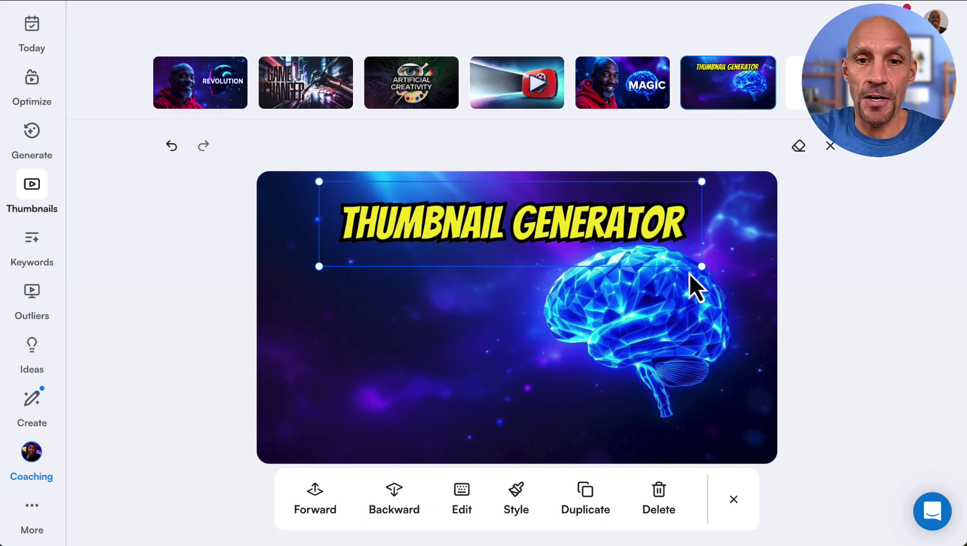
pyautogui.click(733, 501)
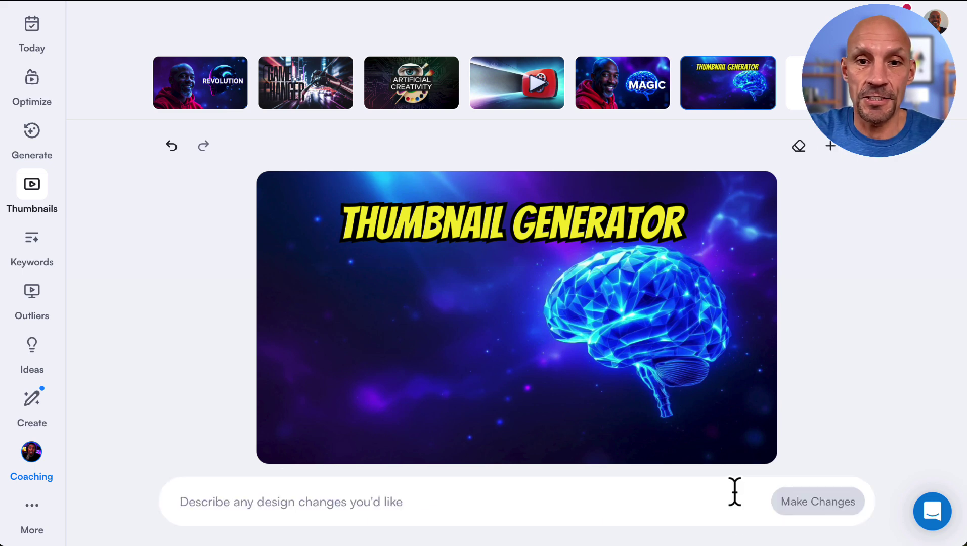
# - Add the curved yellow arrow sticker with the blue outline to the brain thumbnail
pyautogui.click(829, 147)
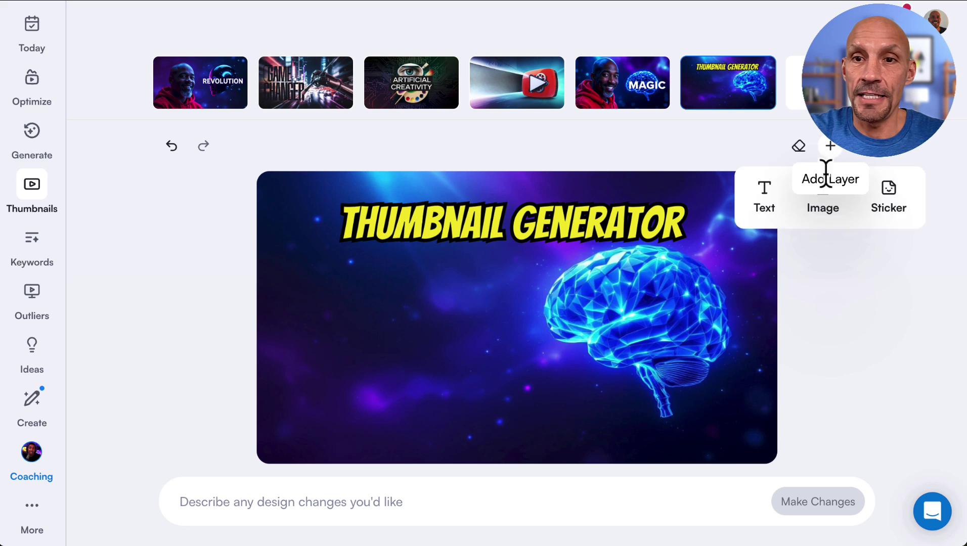
pyautogui.click(888, 202)
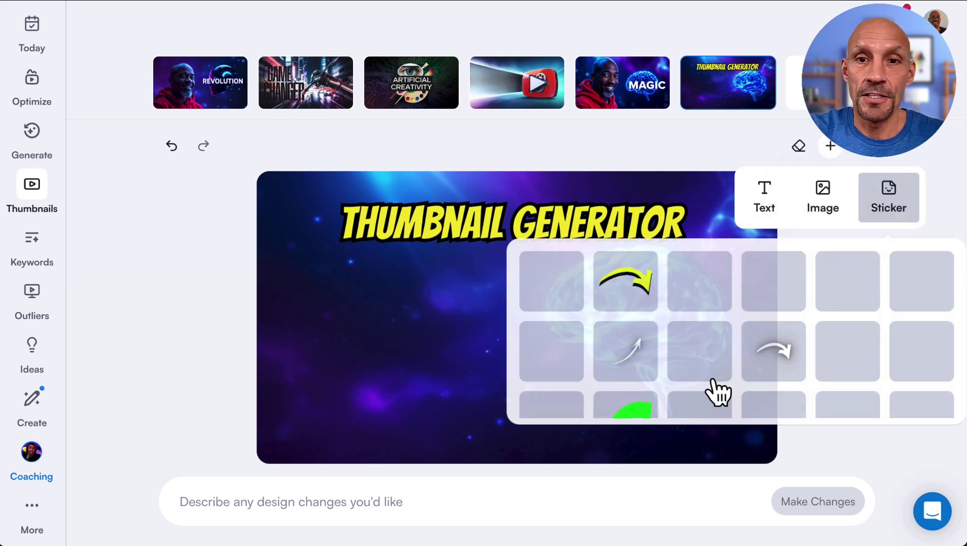
pyautogui.scroll(-5, 718, 392)
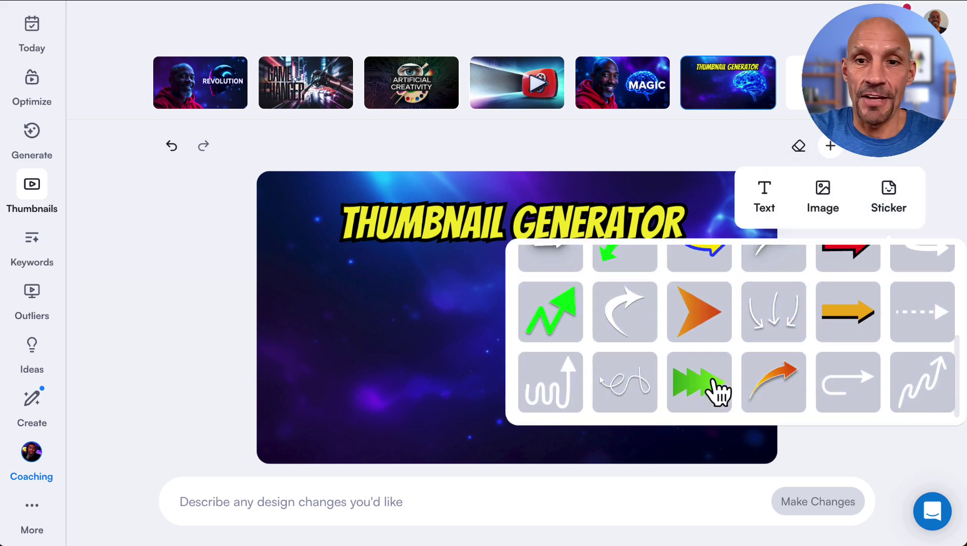
pyautogui.scroll(3, 714, 390)
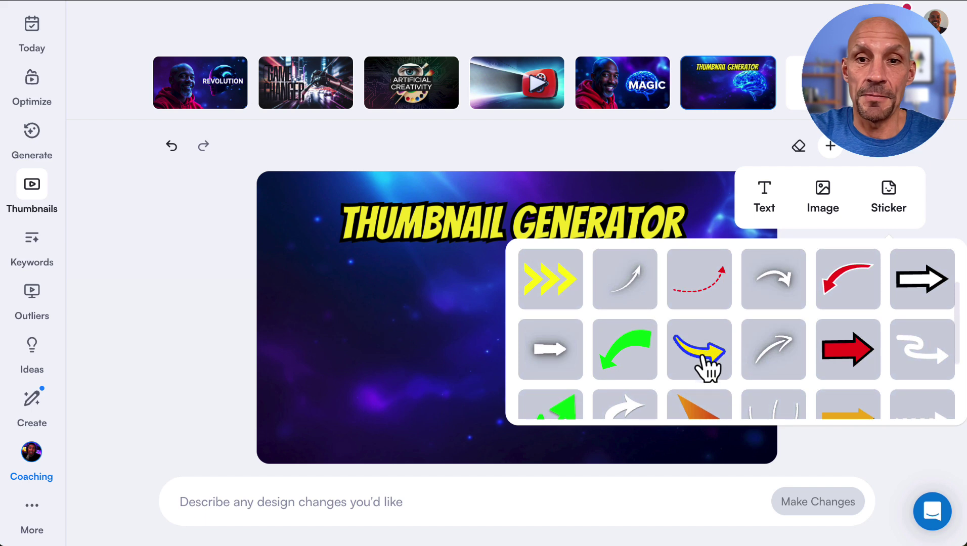
pyautogui.click(703, 351)
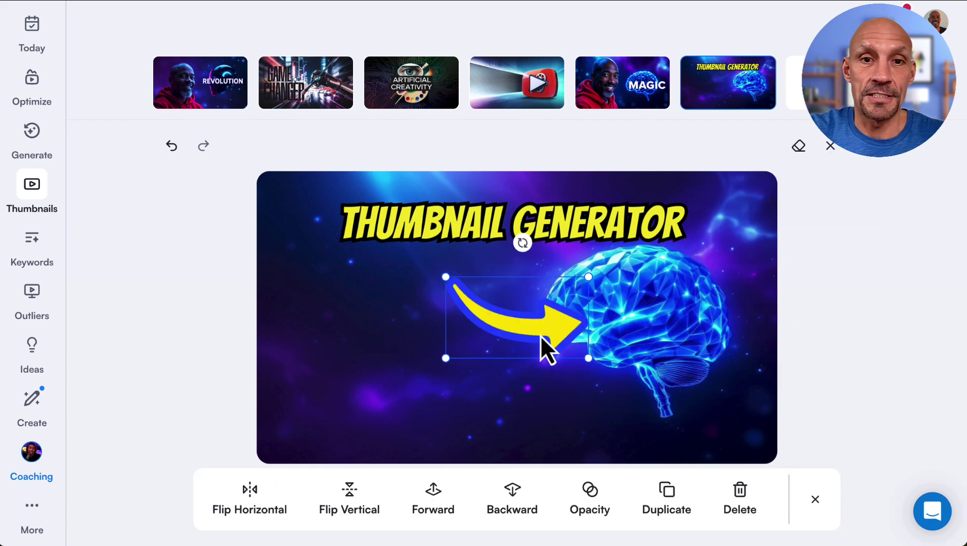
# - Move the yellow arrow sticker away from the brain so that its tip just points at the brain's edge
pyautogui.moveTo(541, 337); pyautogui.dragTo(499, 345)
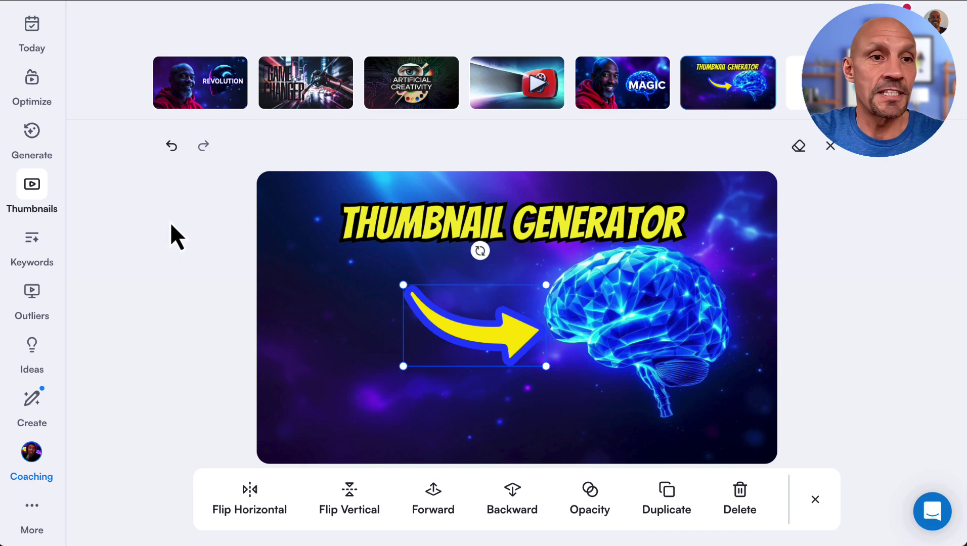
# - Start a new thumbnail and generate it from the description "create a thumbnail that has food cooking over the campfire"
pyautogui.click(32, 133)
pyautogui.click(31, 187)
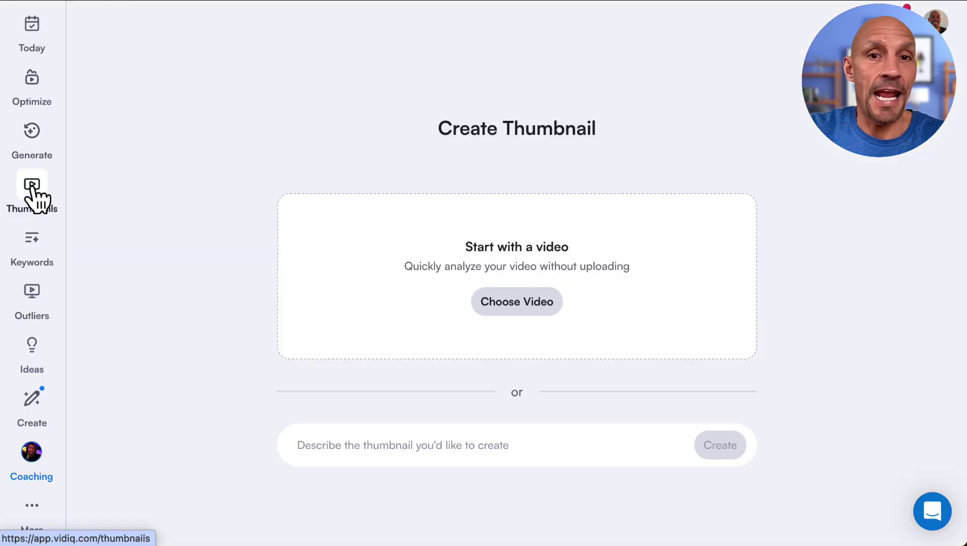
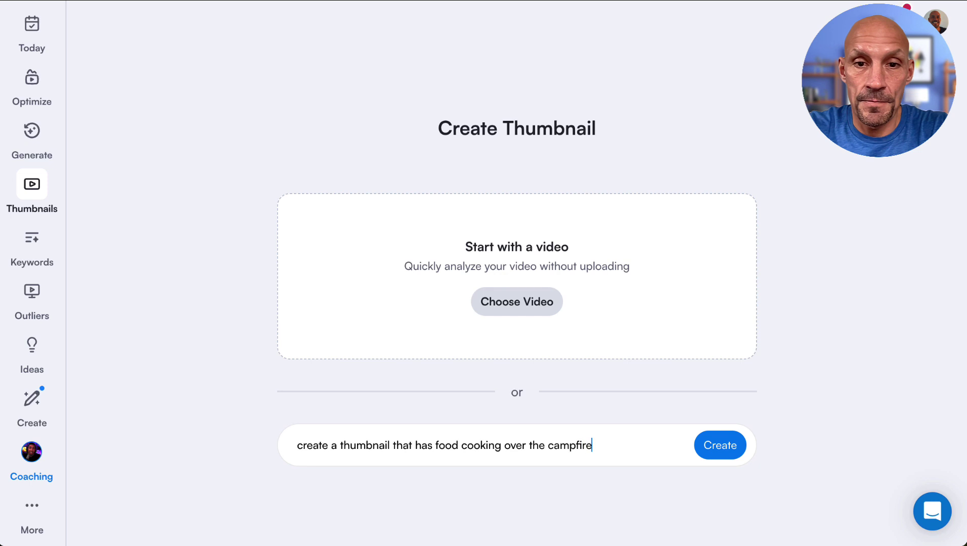
pyautogui.click(722, 446)
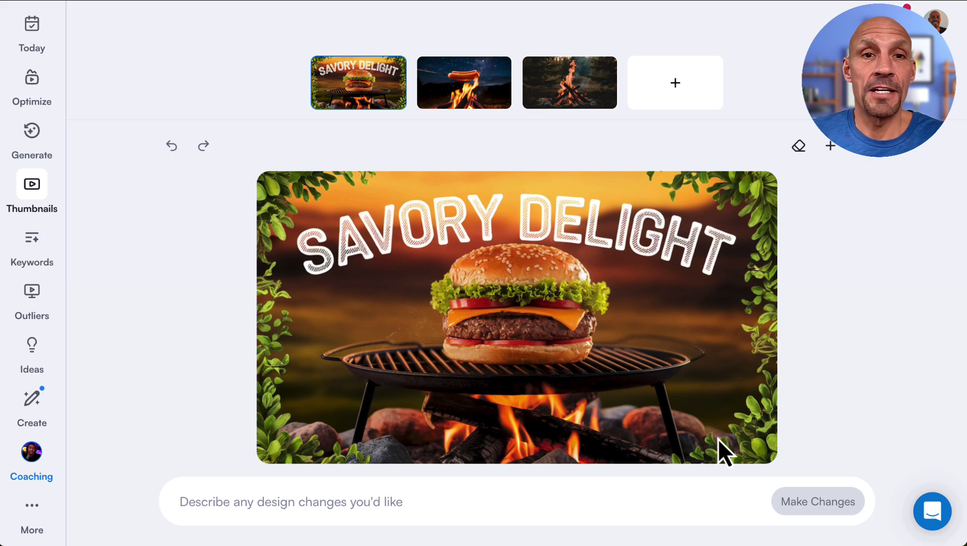
# - Review the generated hot dog and campfire thumbnails, and erase the "SAVORY DELIGHT" text from the burger thumbnail
pyautogui.click(438, 101)
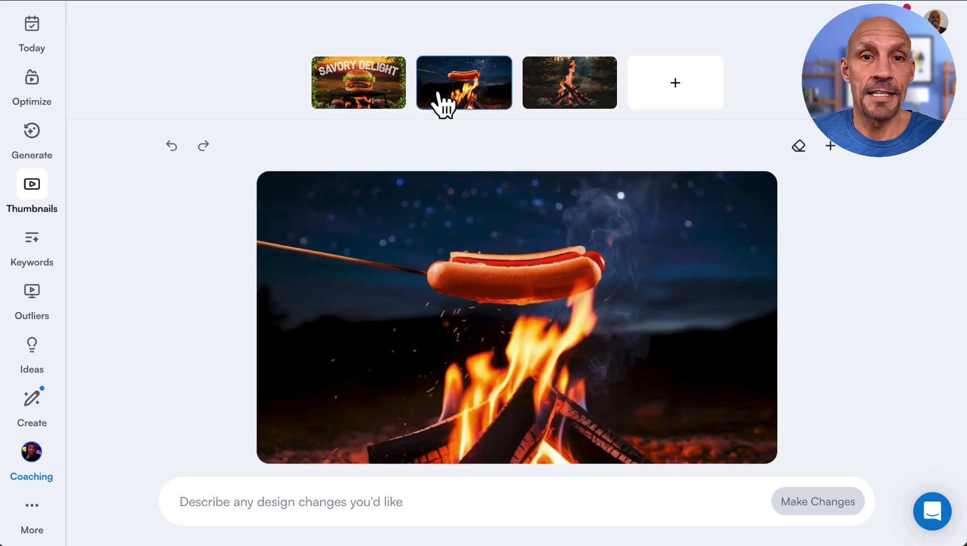
pyautogui.click(555, 101)
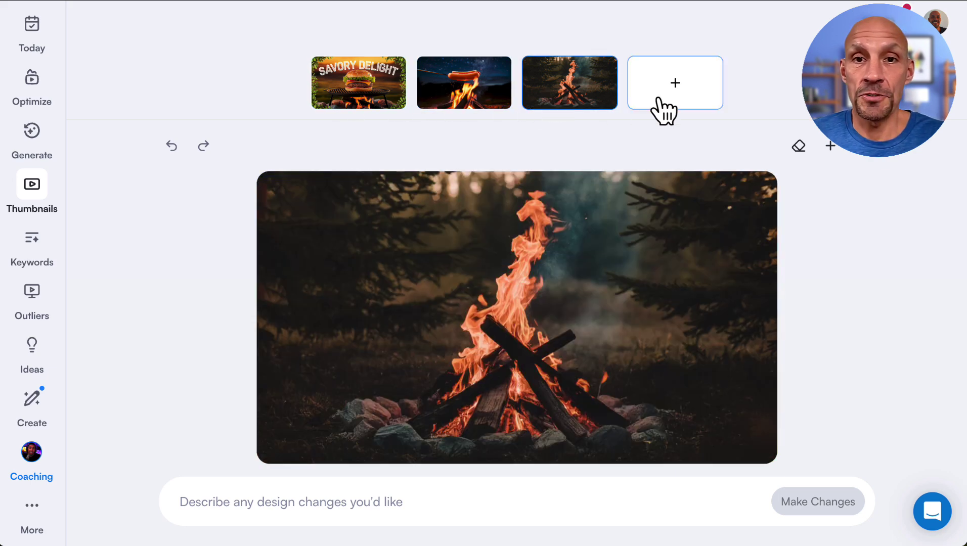
pyautogui.click(367, 99)
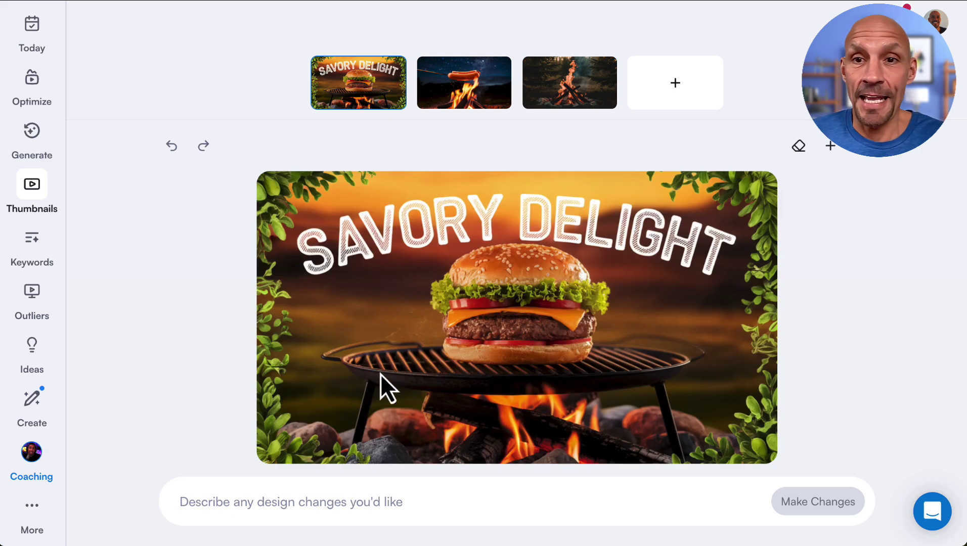
pyautogui.click(798, 147)
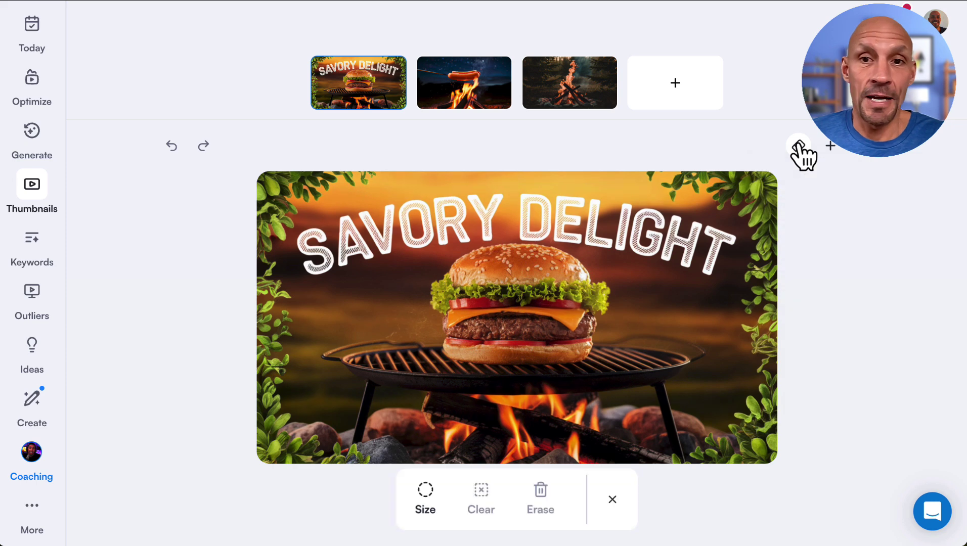
pyautogui.moveTo(296, 237)
pyautogui.mouseDown()
pyautogui.moveTo(346, 238)
pyautogui.moveTo(352, 223)
pyautogui.moveTo(383, 227)
pyautogui.moveTo(429, 205)
pyautogui.moveTo(524, 203)
pyautogui.moveTo(636, 207)
pyautogui.moveTo(730, 229)
pyautogui.moveTo(715, 267)
pyautogui.moveTo(533, 226)
pyautogui.moveTo(313, 261)
pyautogui.moveTo(326, 248)
pyautogui.mouseUp()
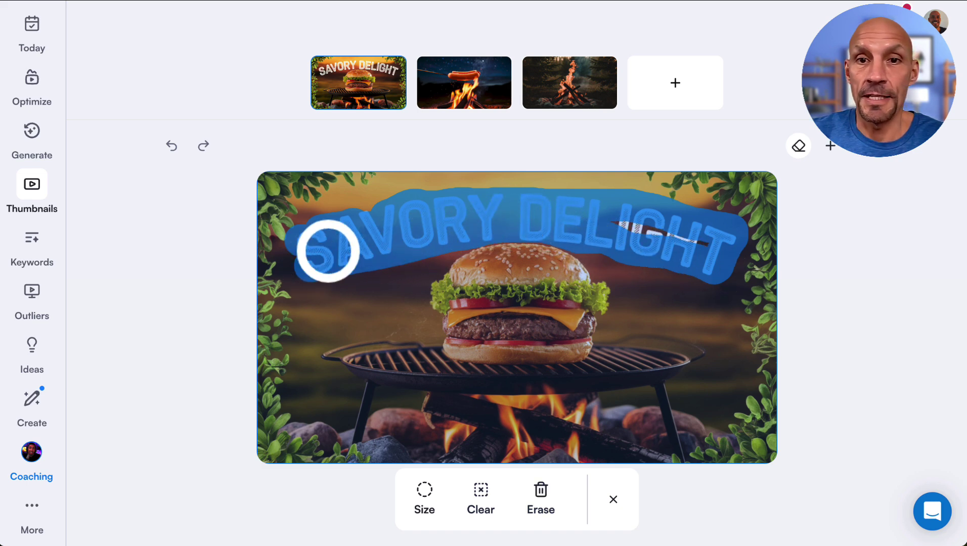
pyautogui.click(538, 497)
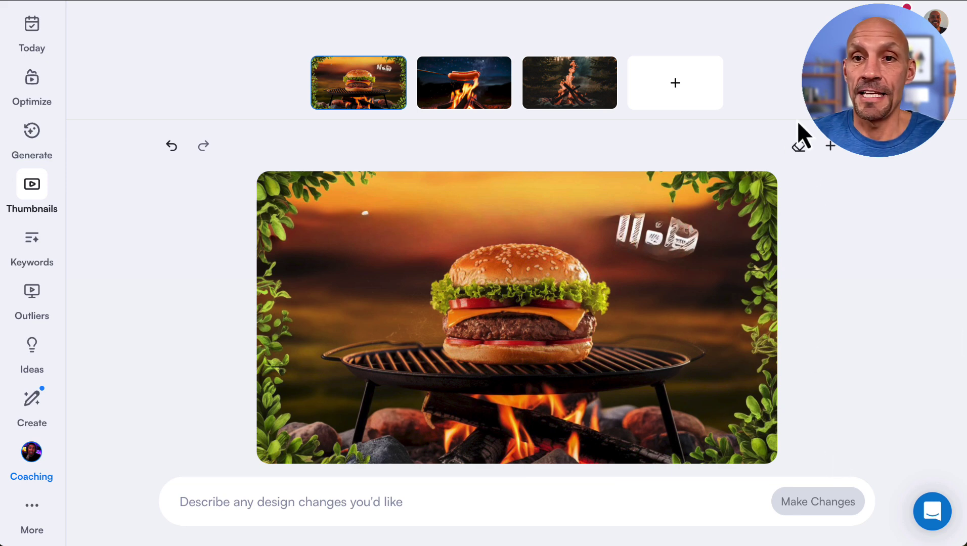
# - Erase the leftover lettering fragments and the small white spot from the sky above the burger
pyautogui.click(799, 146)
pyautogui.moveTo(622, 208)
pyautogui.mouseDown()
pyautogui.moveTo(652, 210)
pyautogui.moveTo(665, 249)
pyautogui.moveTo(598, 223)
pyautogui.moveTo(659, 239)
pyautogui.moveTo(568, 196)
pyautogui.moveTo(354, 212)
pyautogui.mouseUp()
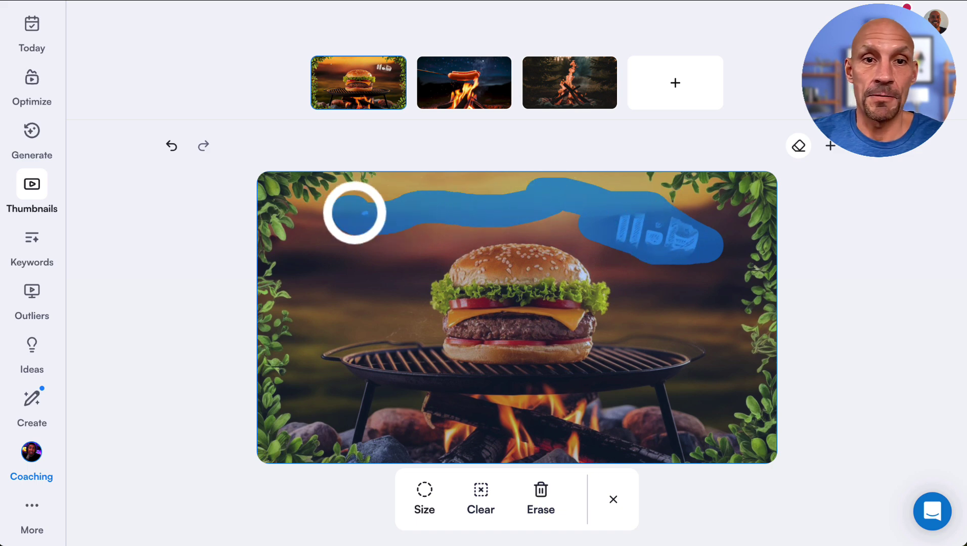
pyautogui.click(537, 505)
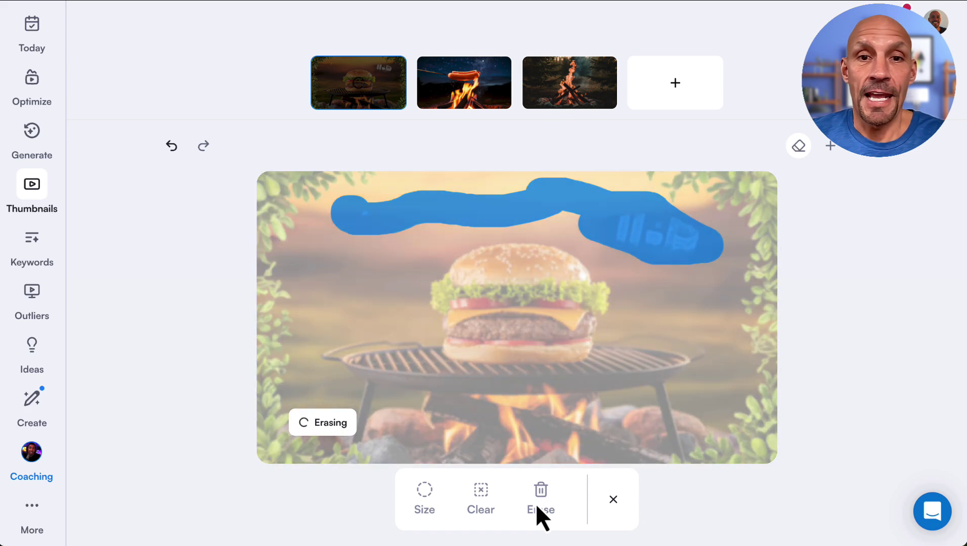